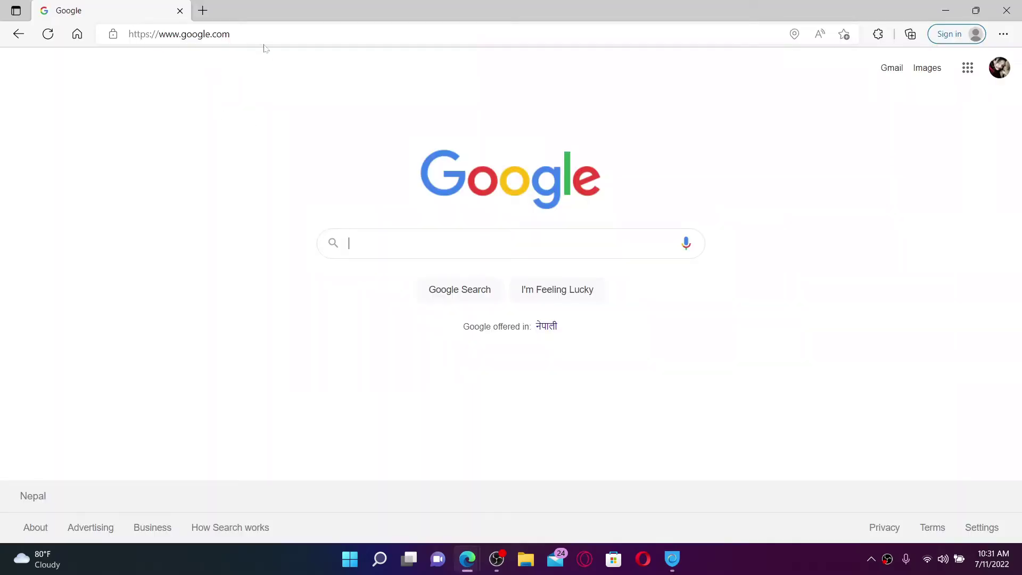
- Run a web search for 'dhl login' from the Edge address bar
click(268, 34)
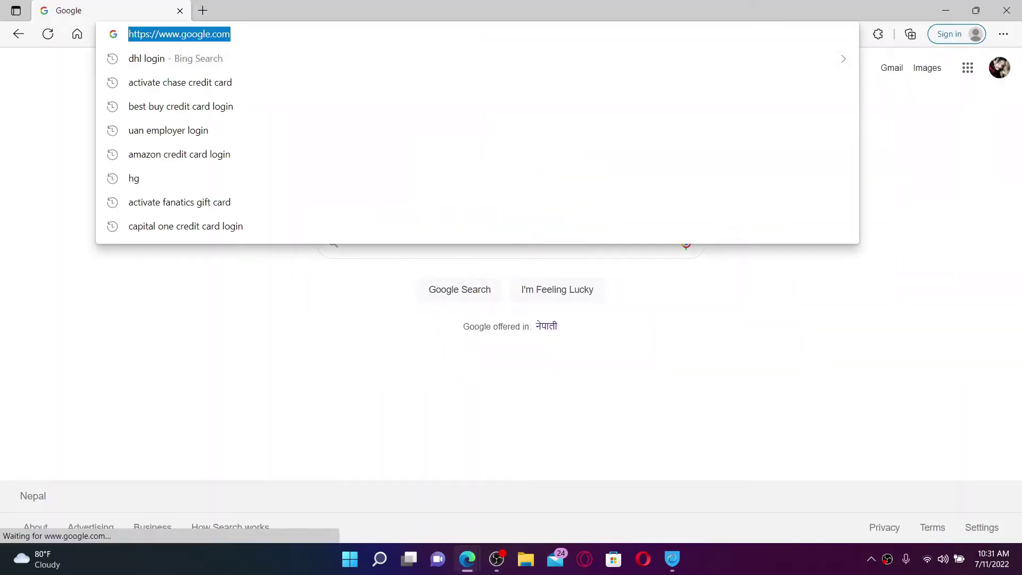
text(dhl login)
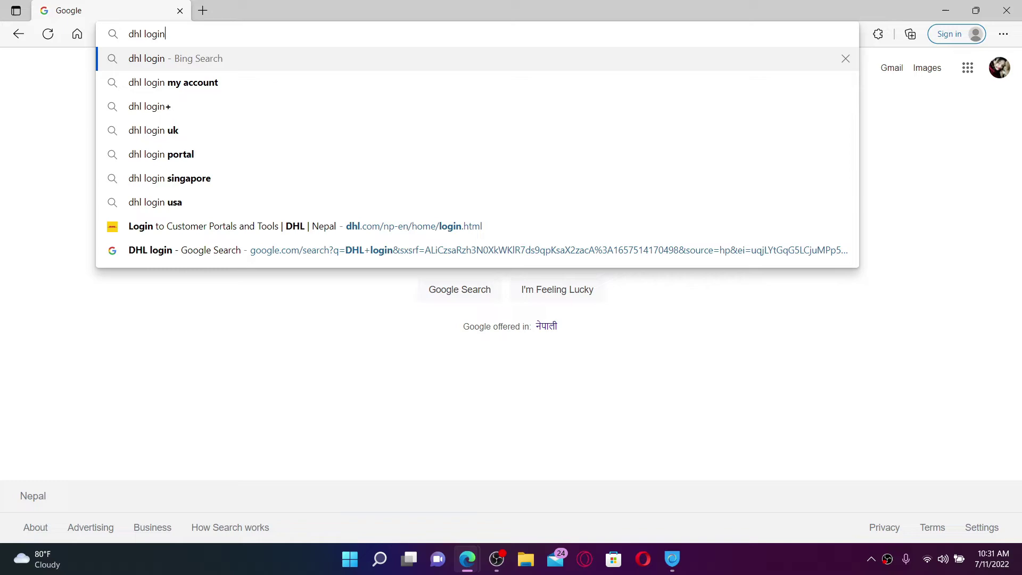
key(Return)
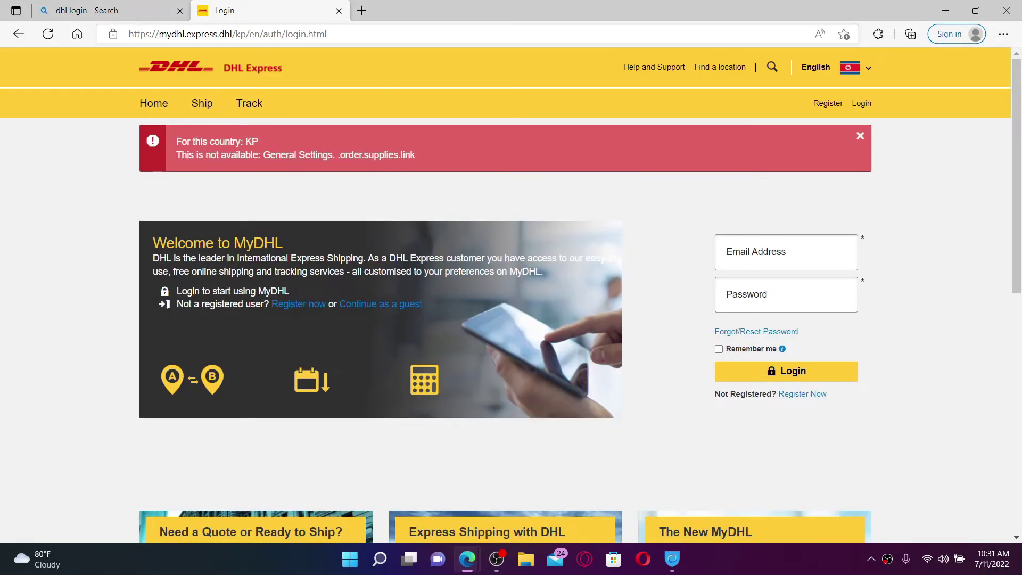
click(280, 34)
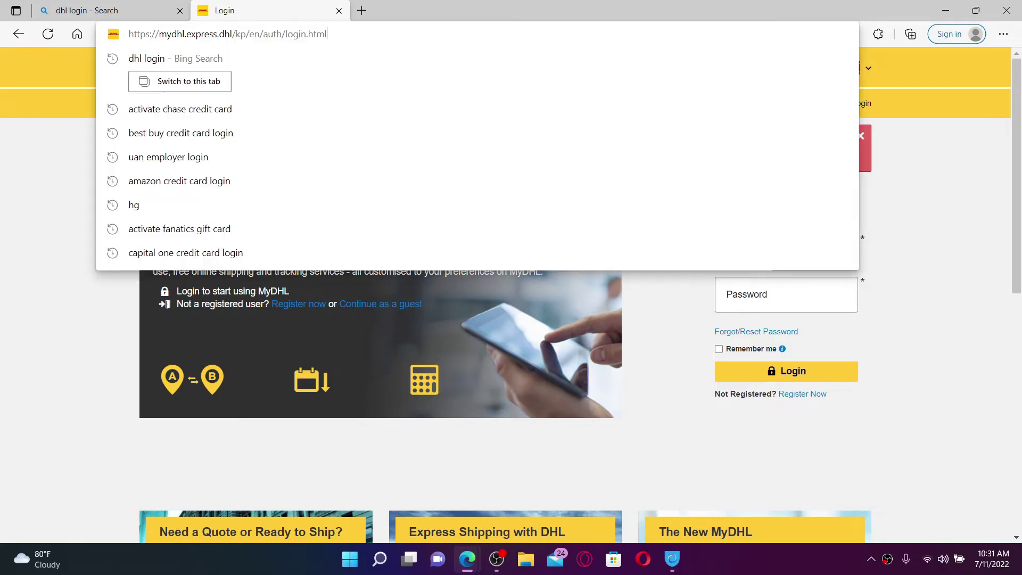
key(Escape)
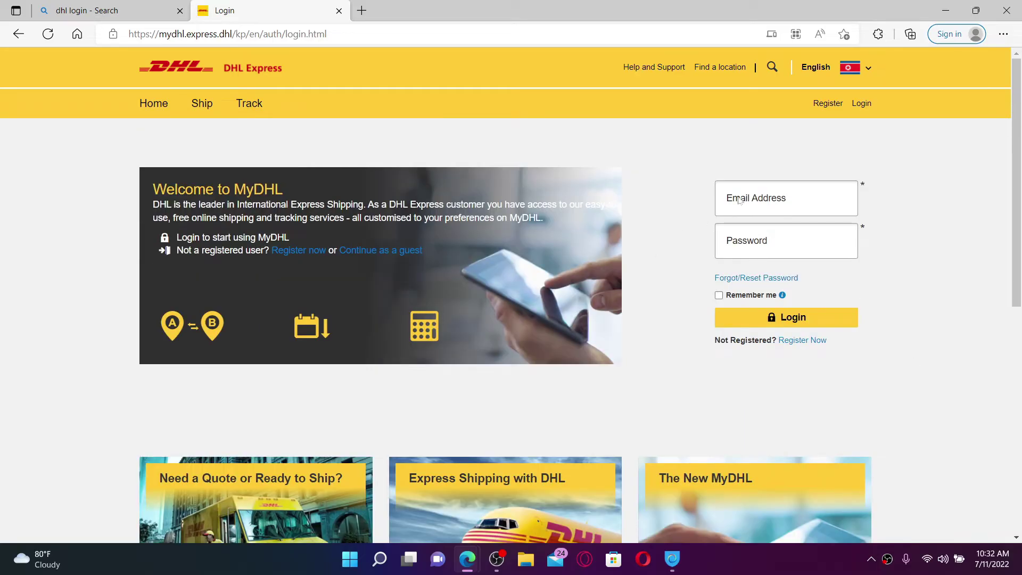
- Fill the Email Address field with the saved username from the autofill suggestion
click(740, 199)
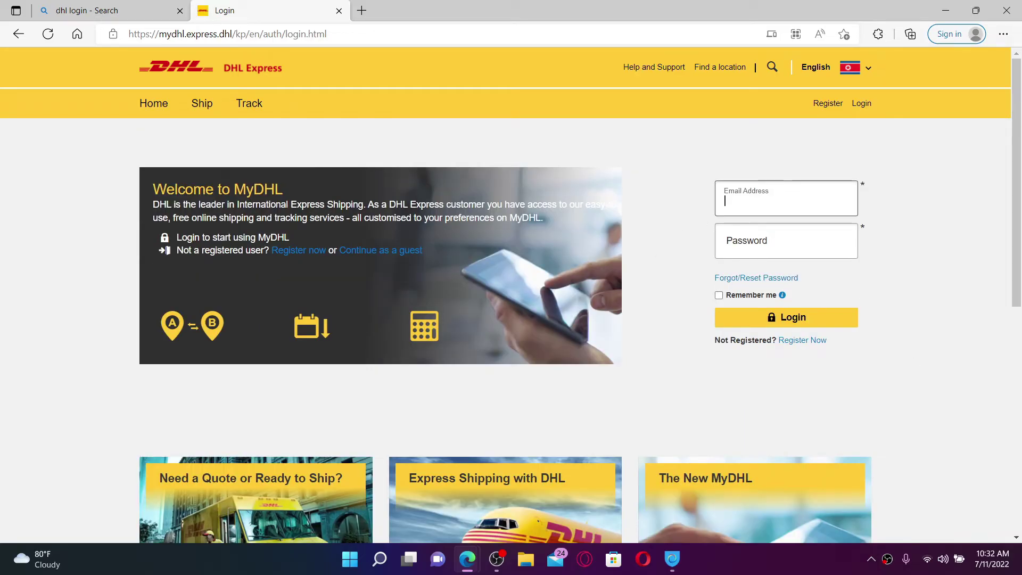
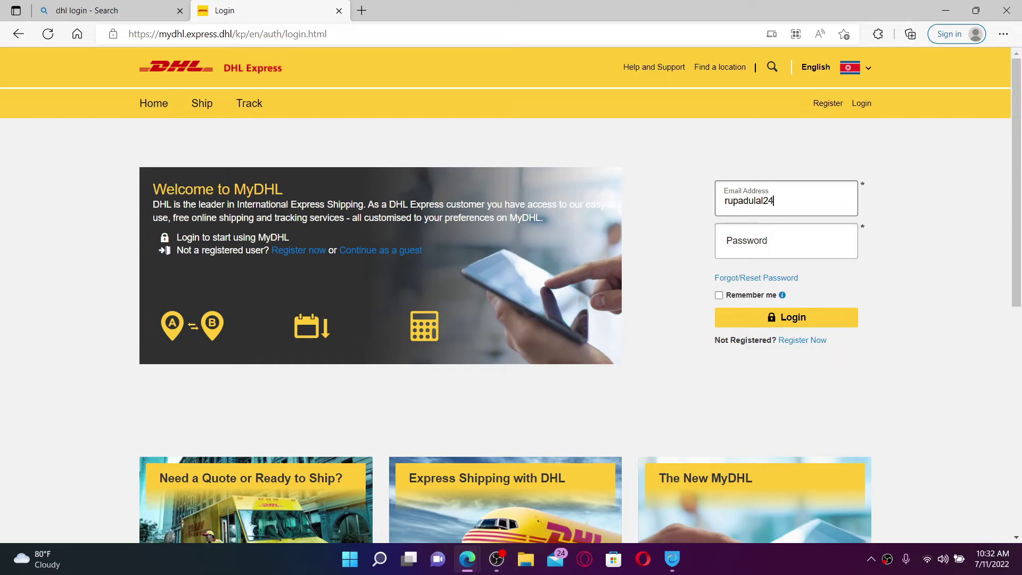
key(Down)
key(Return)
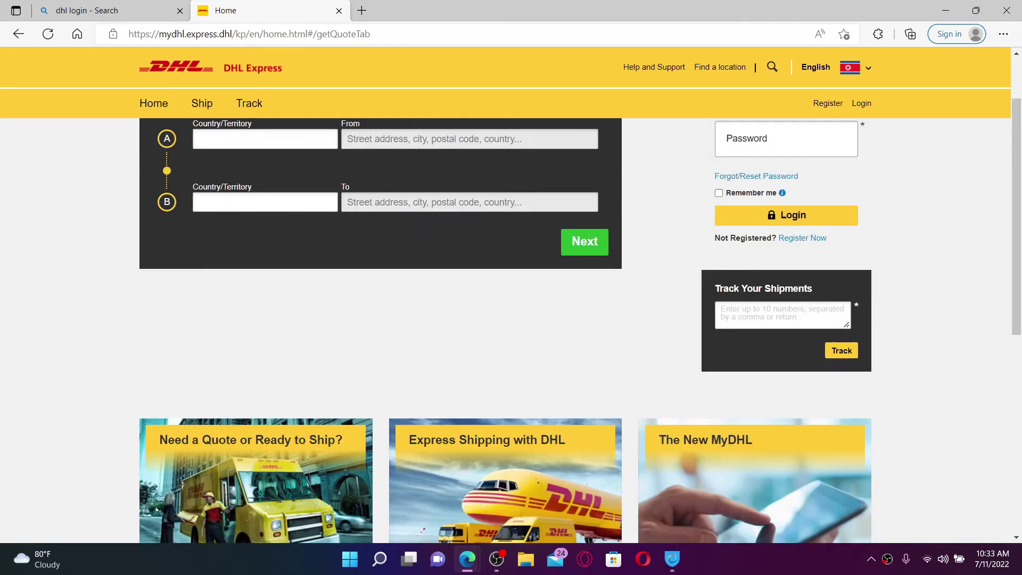
scroll(511, 320, down, 5)
scroll(511, 319, down, 3)
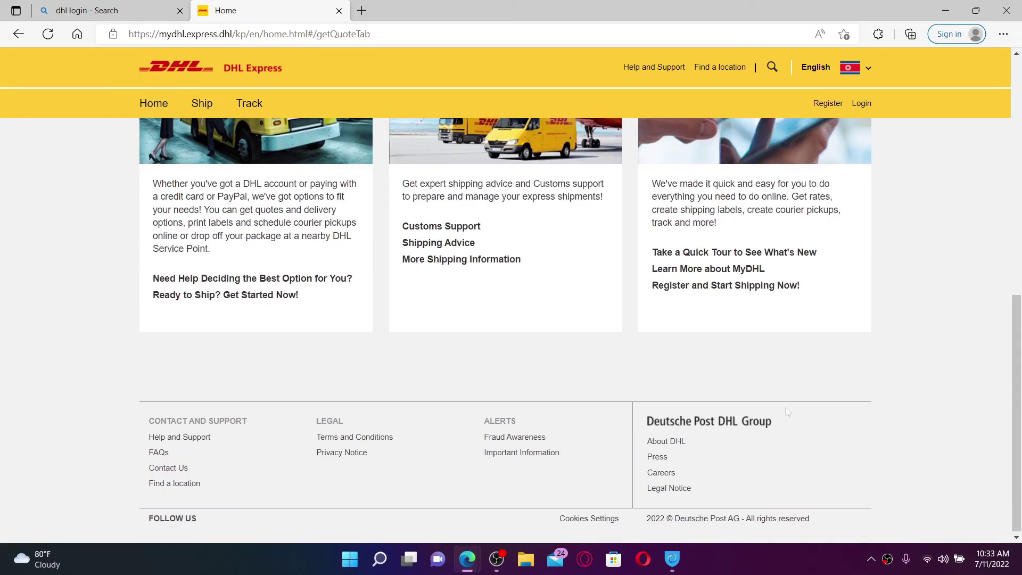
- Minimize the Edge window so the Windows desktop is showing
click(948, 10)
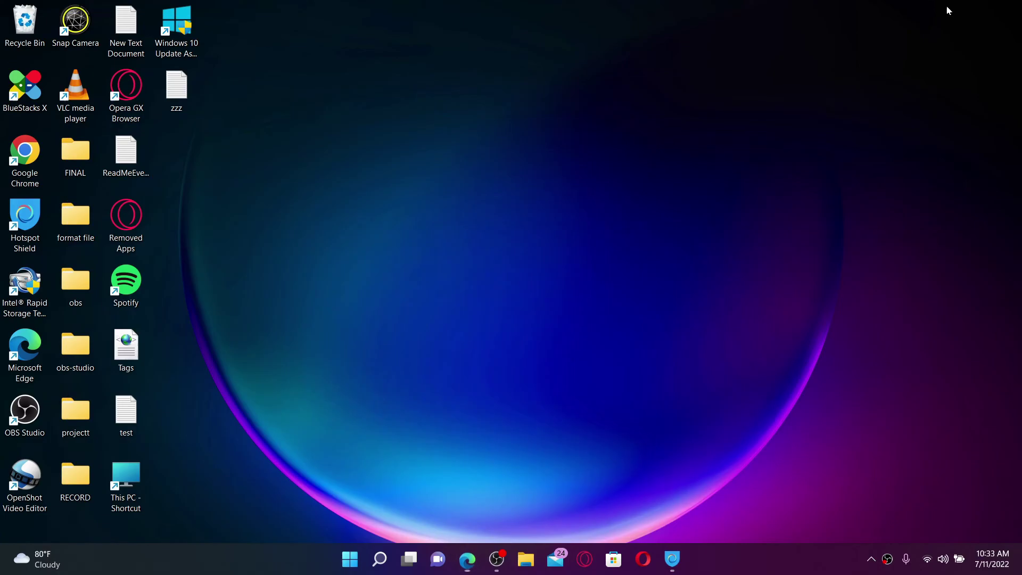